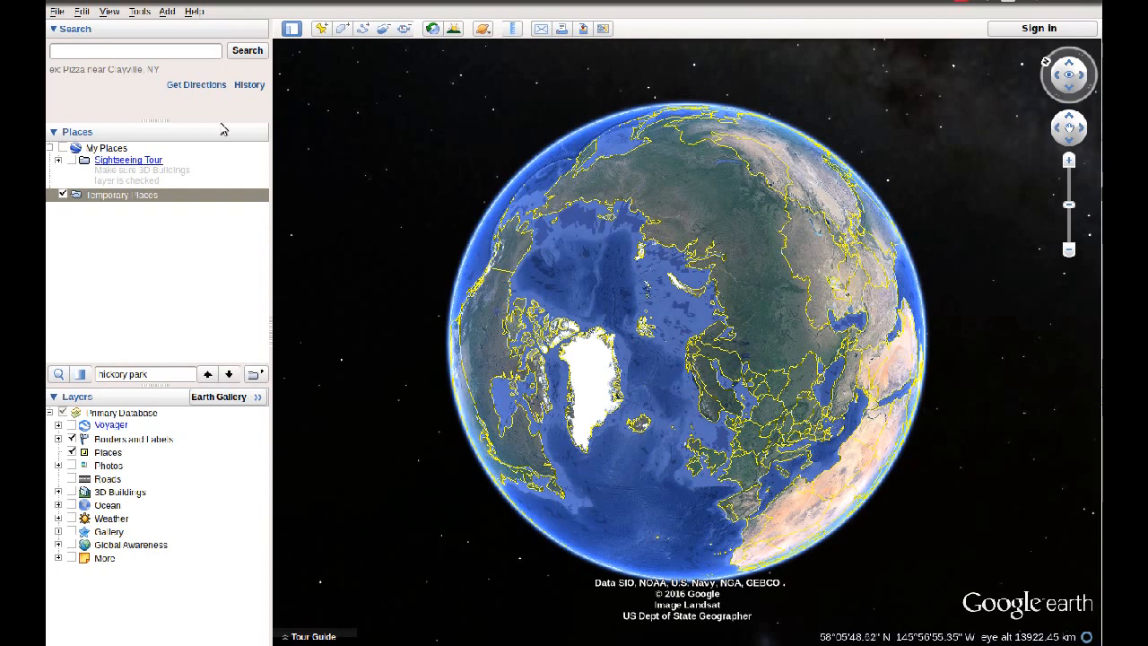
Step: Open the bbq.kml file from the home folder
click(56, 12)
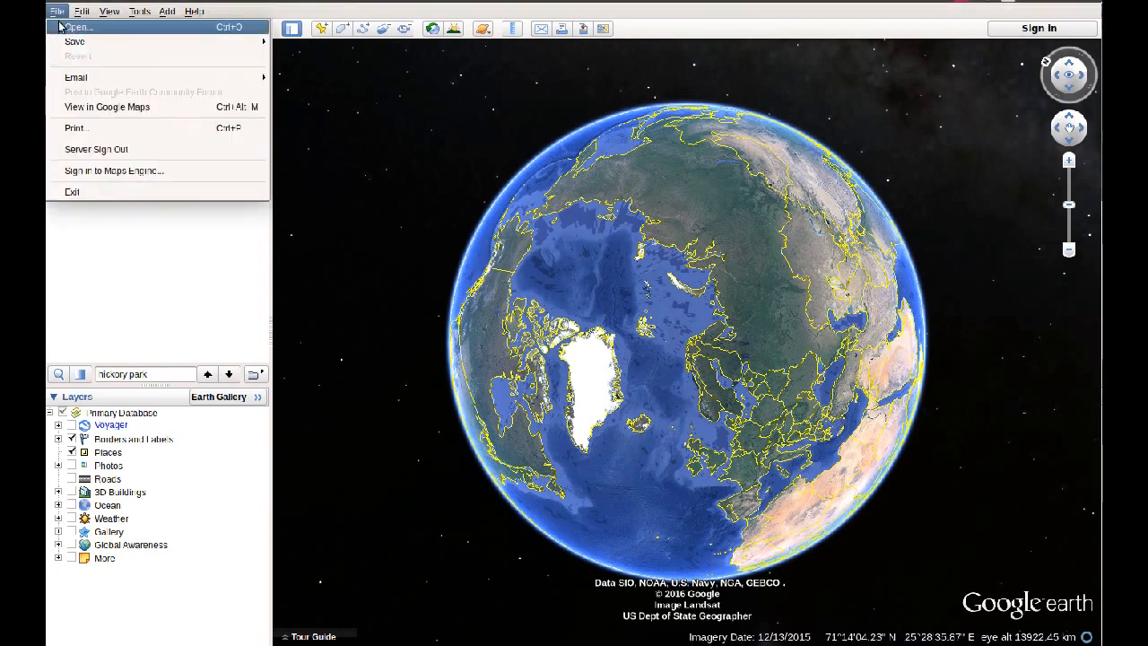
click(74, 22)
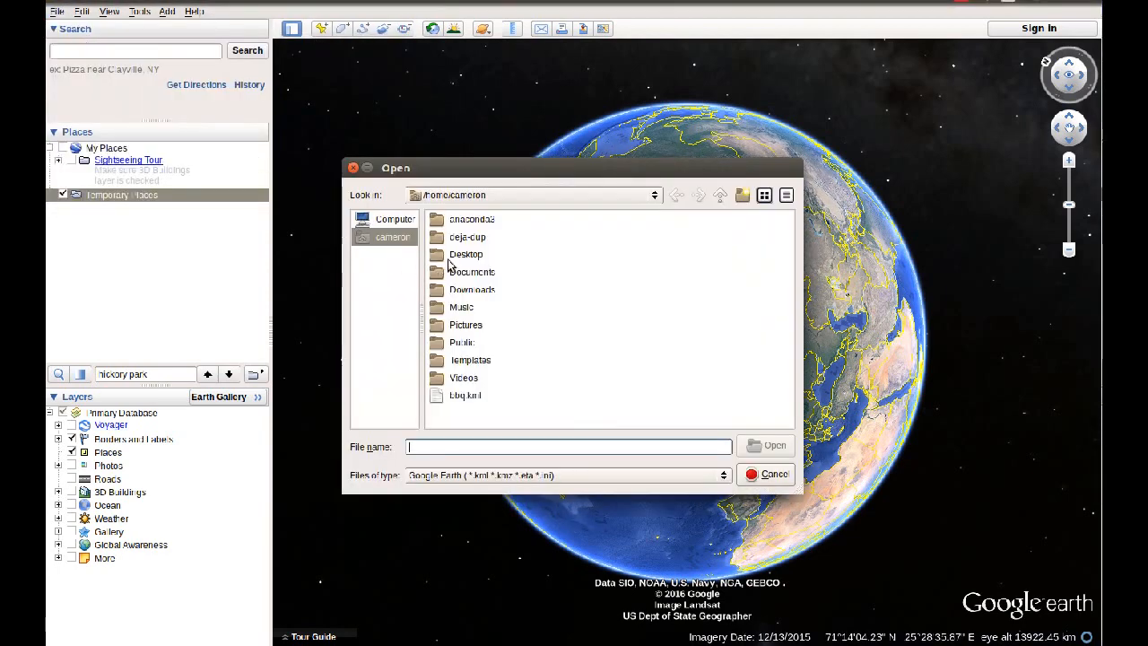
click(458, 397)
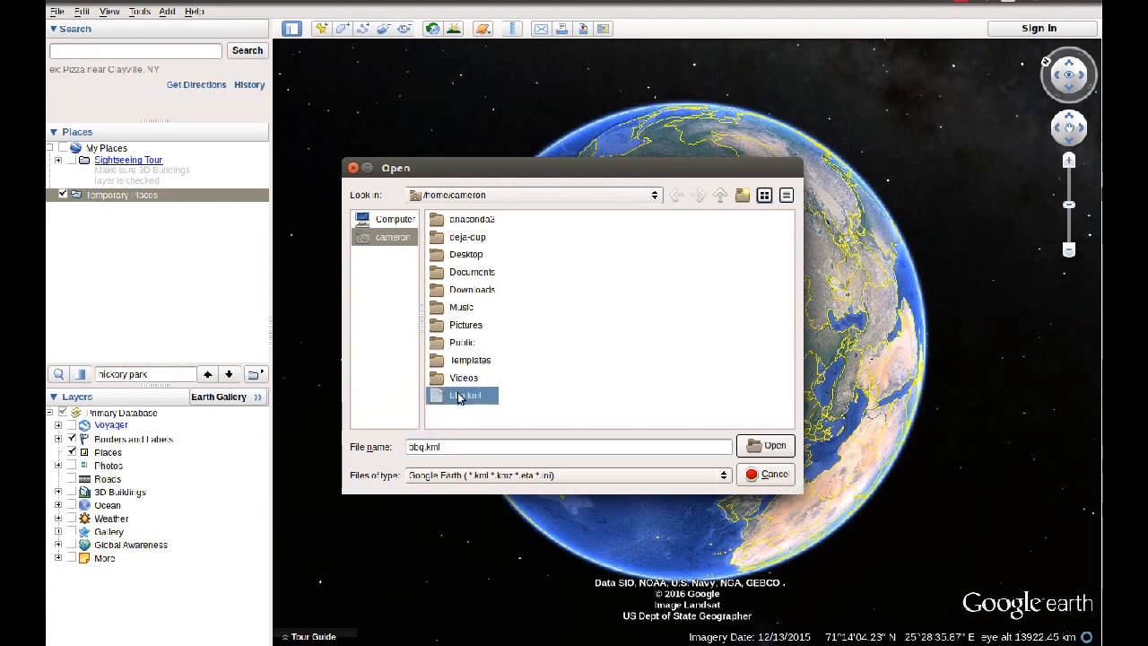
click(769, 446)
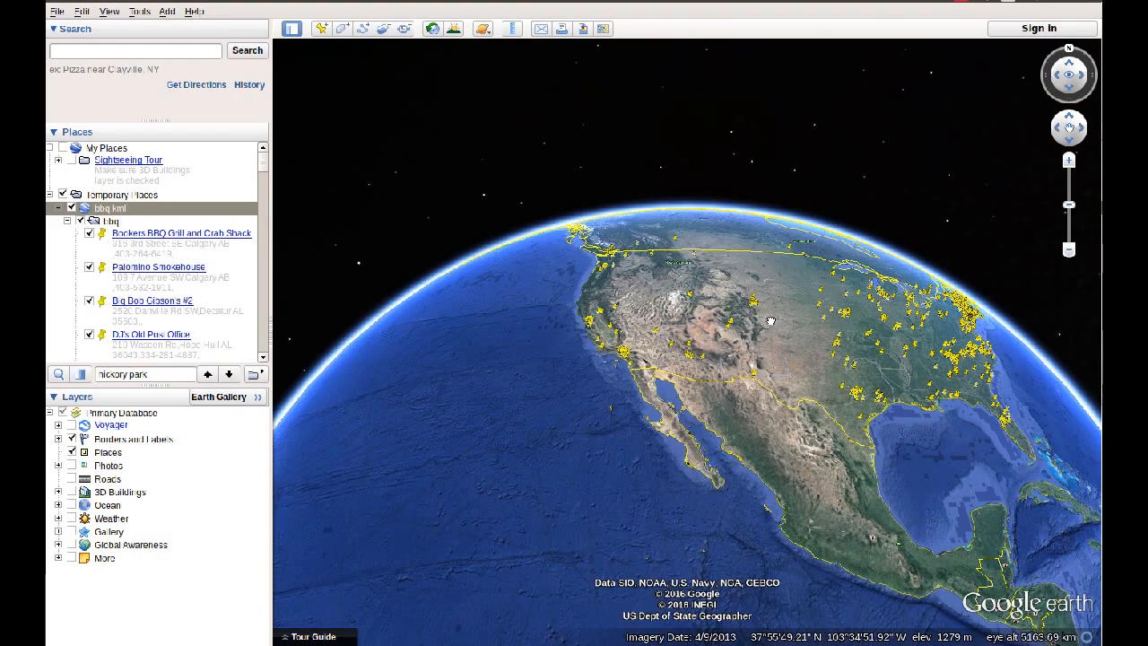
Step: Look over the barbecue placemarks, search the loaded places for "hickory park", and fly to the Hickory Park placemark
scroll(771, 320, up, 5)
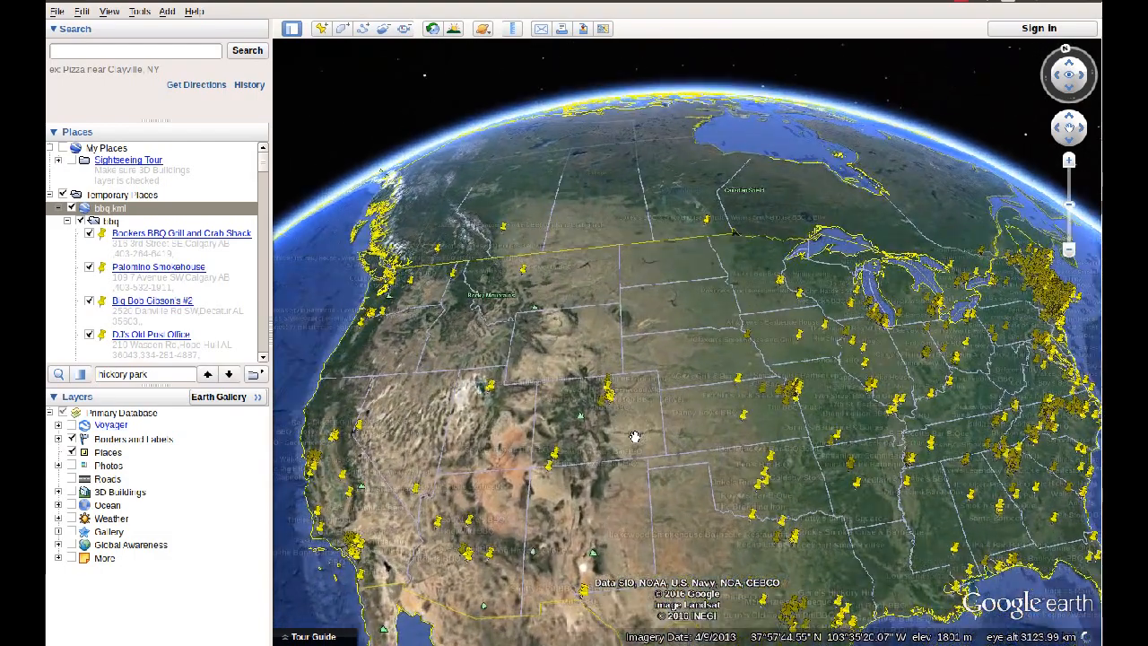
scroll(684, 407, up, 3)
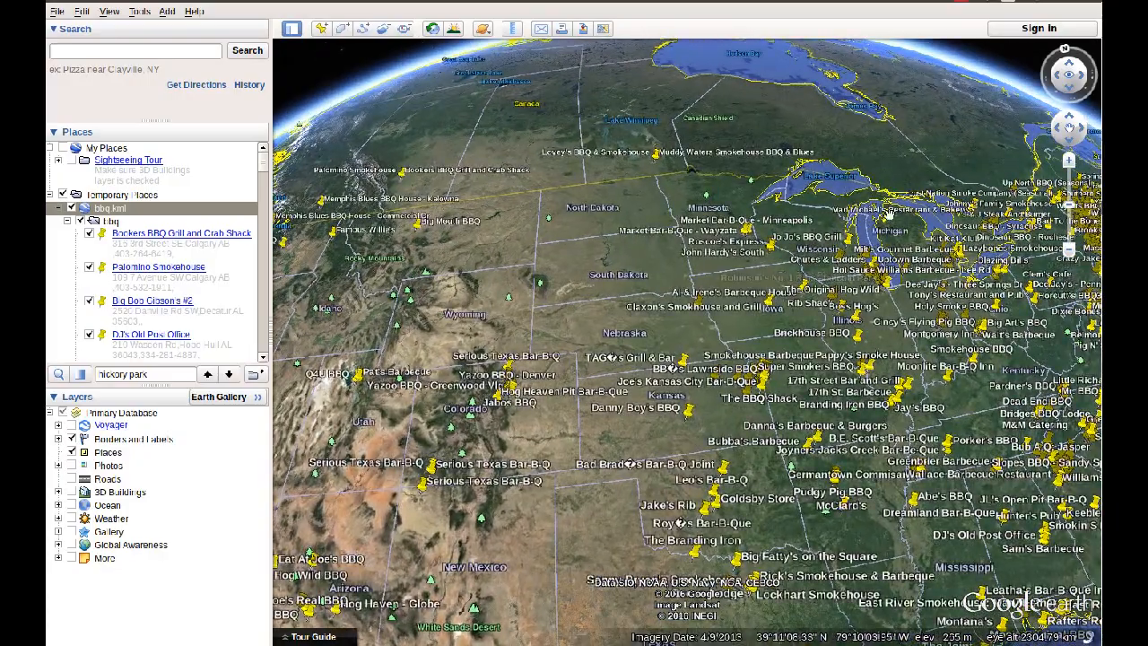
drag(917, 365, 606, 389)
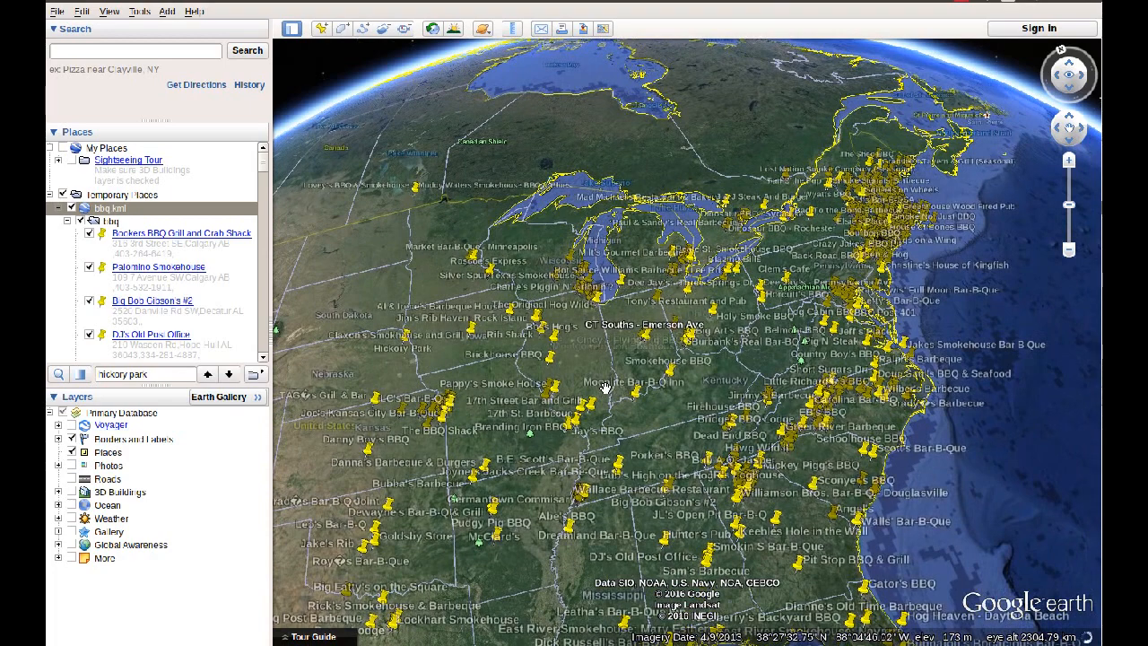
drag(262, 175, 251, 262)
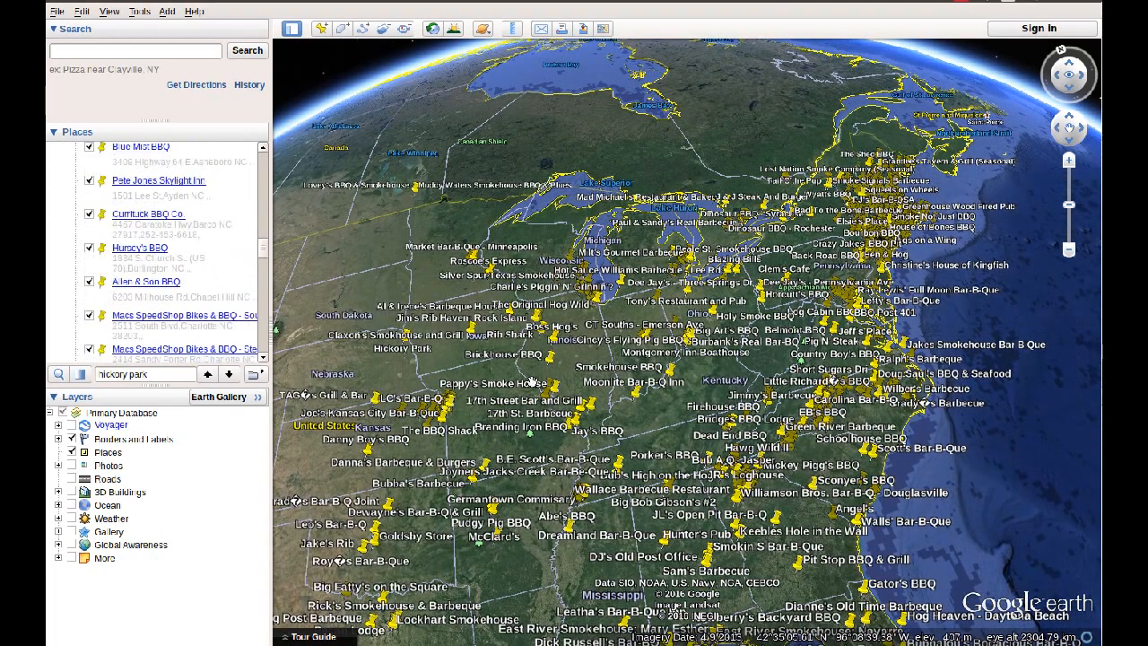
double_click(187, 377)
key(BackSpace)
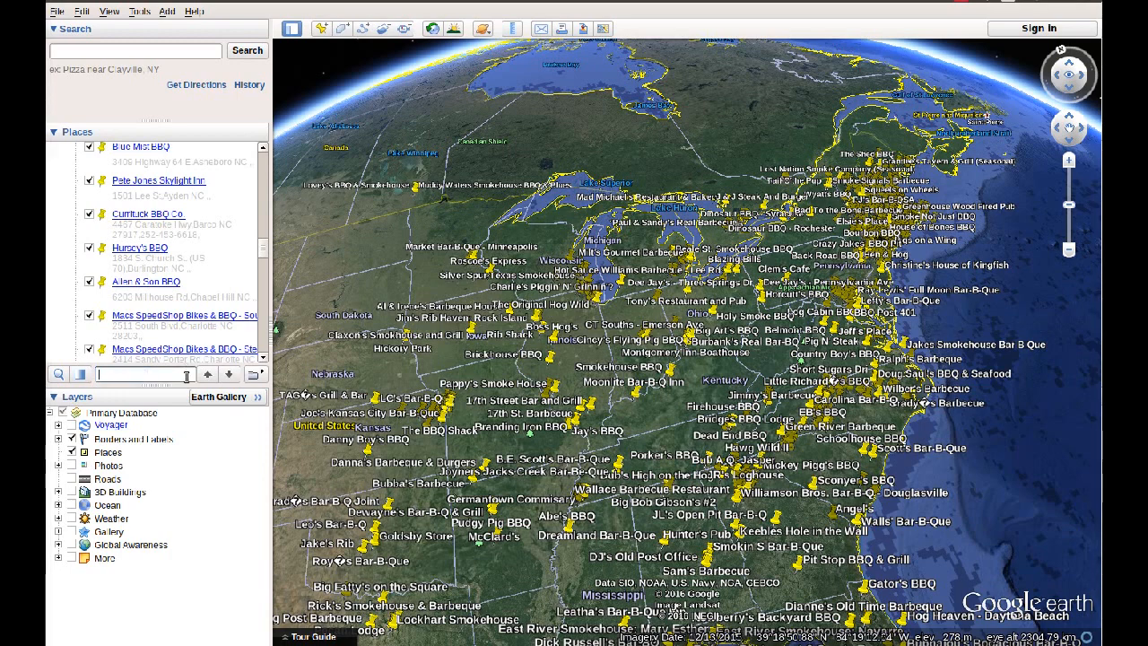
text(h)
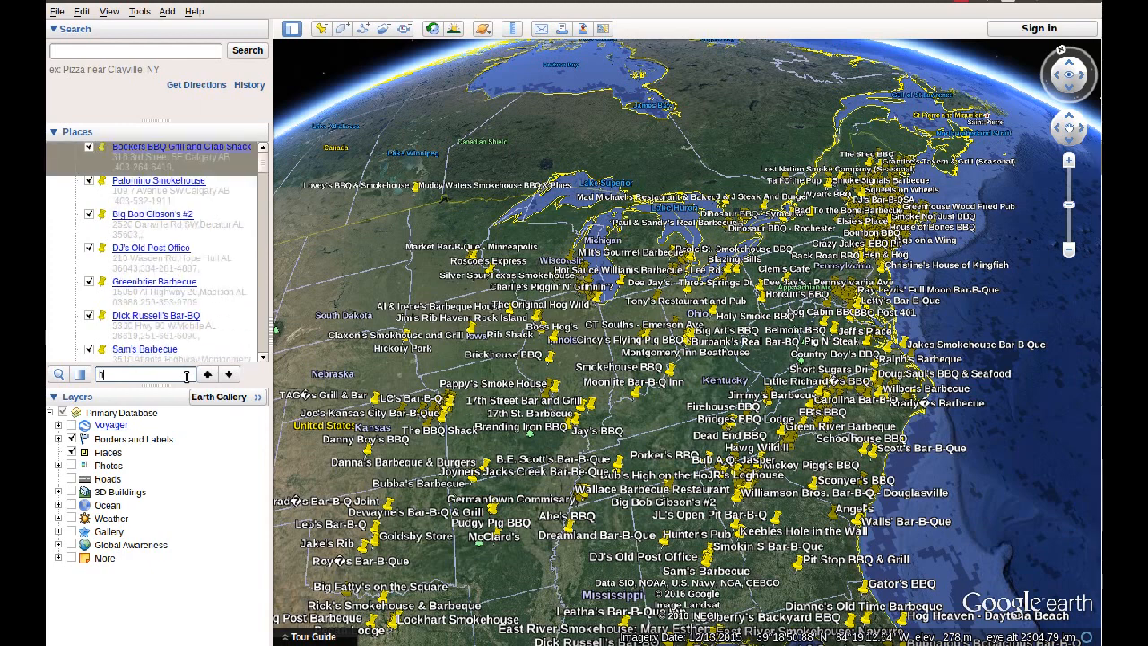
text(ickory park)
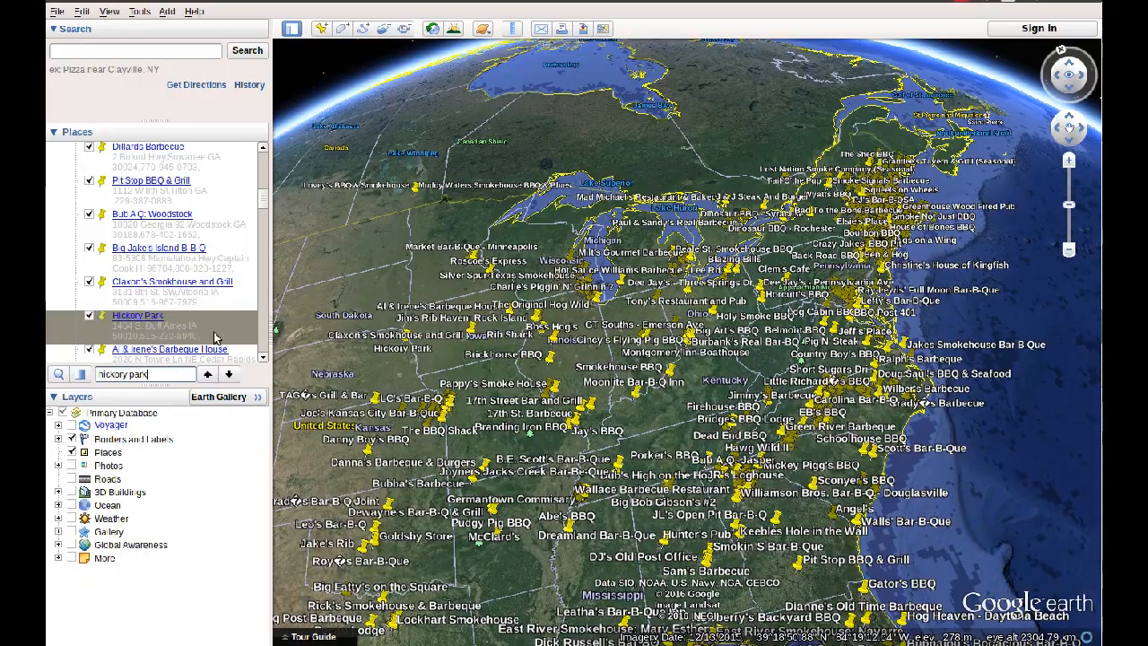
double_click(215, 337)
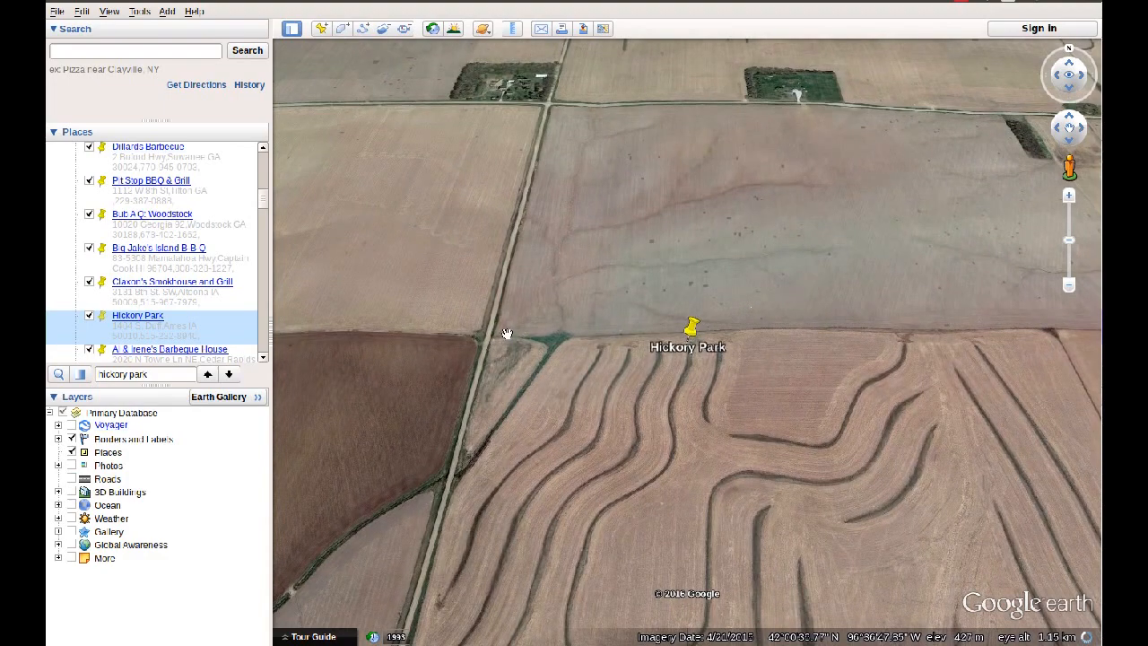
Step: Delete the Hickory Park placemark from the bbq places
drag(578, 327, 561, 382)
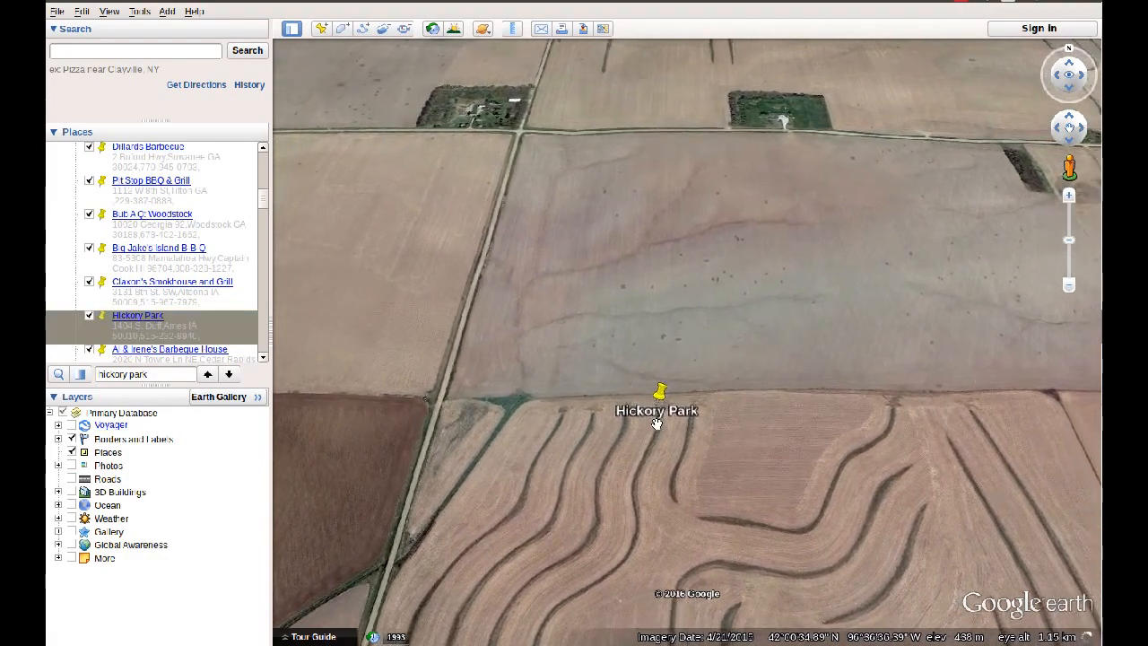
scroll(657, 424, up, 2)
scroll(656, 424, up, 3)
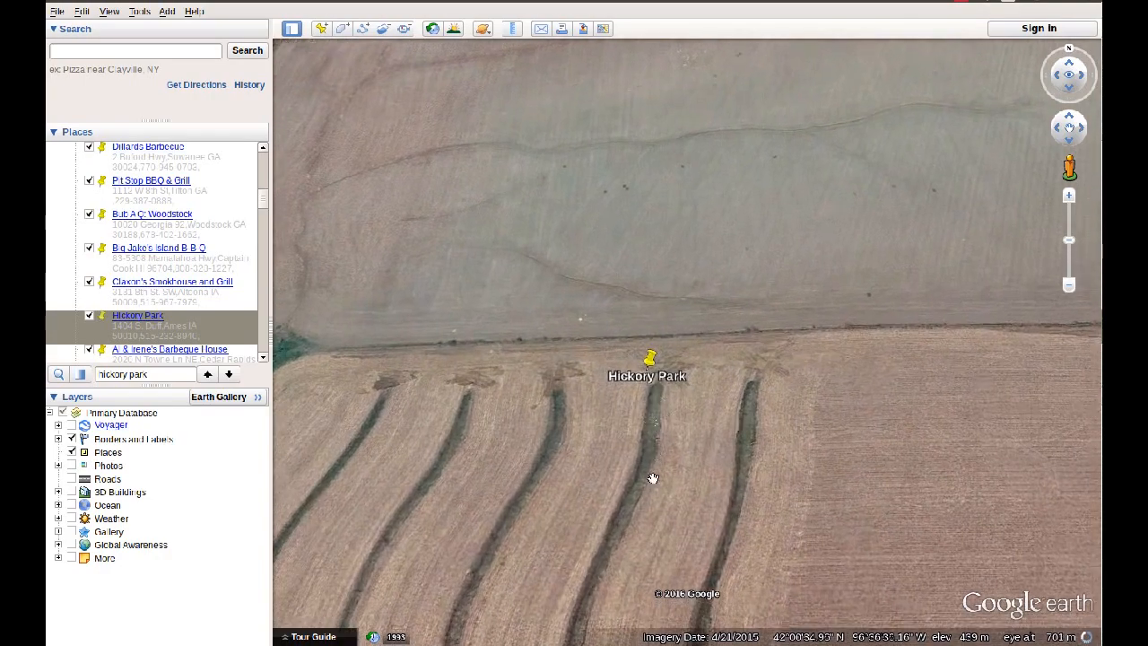
scroll(584, 390, up, 2)
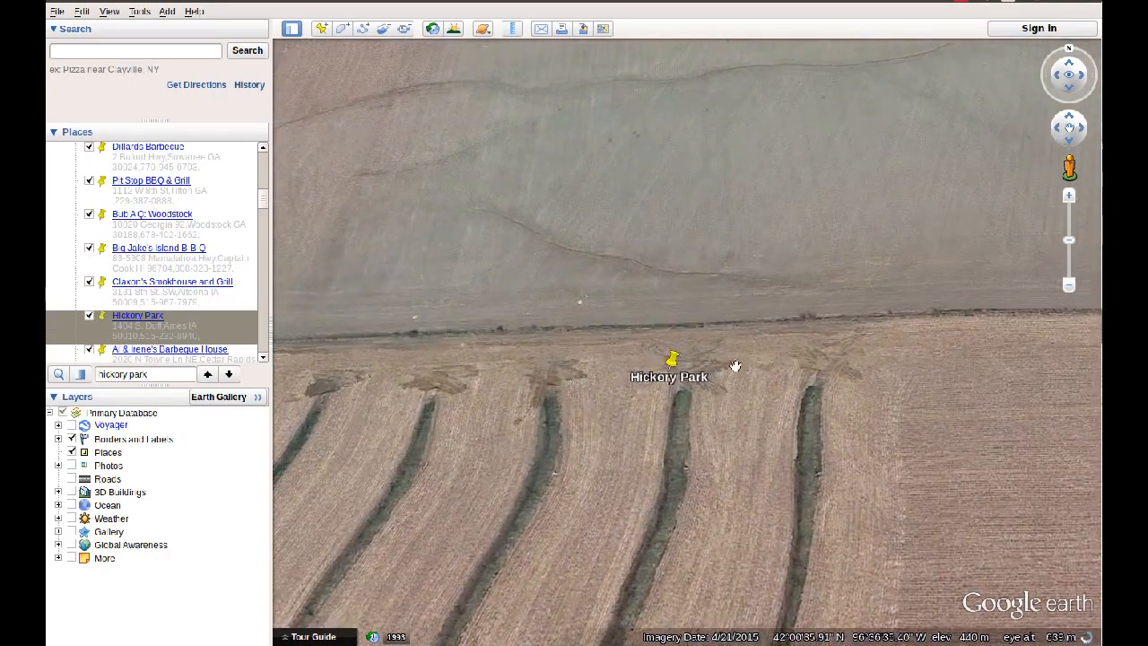
drag(642, 366, 611, 372)
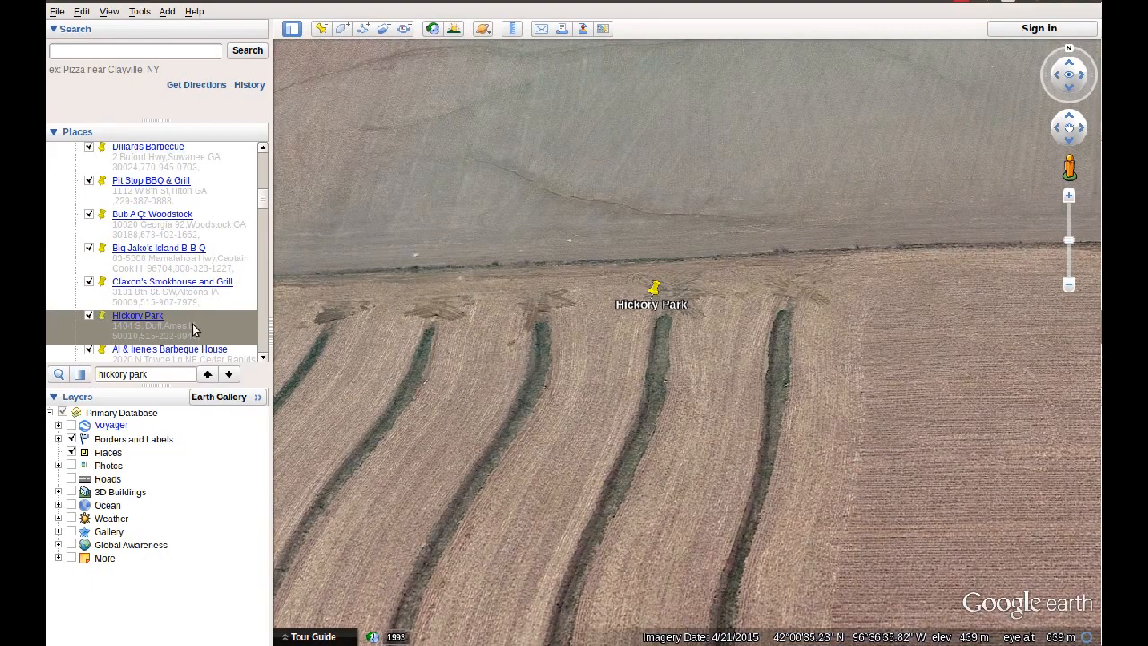
right_click(246, 329)
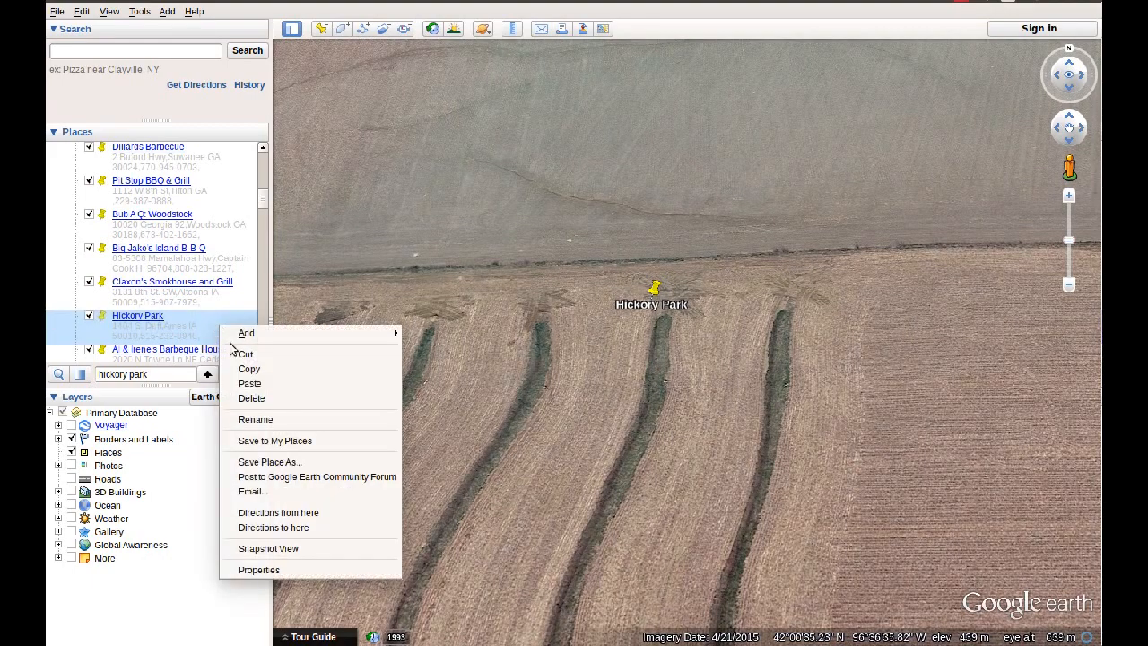
click(251, 401)
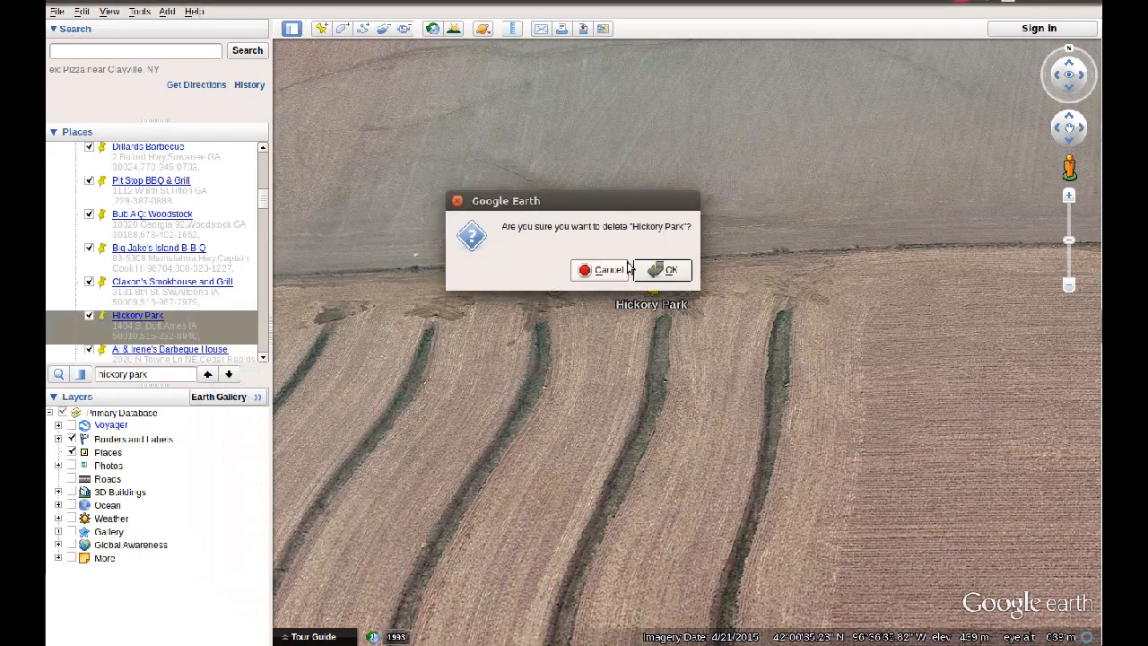
click(666, 269)
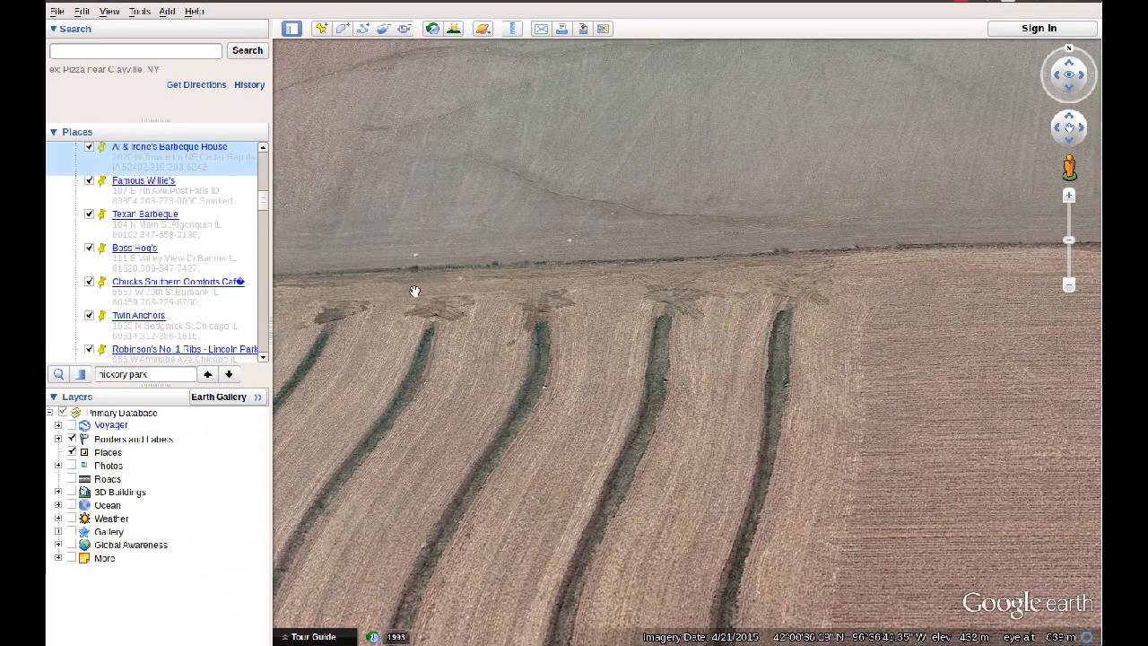
Step: Search for the new barbecue restaurant's street address in Windsor, CT, using the suggested match, and fly there
scroll(544, 277, down, 5)
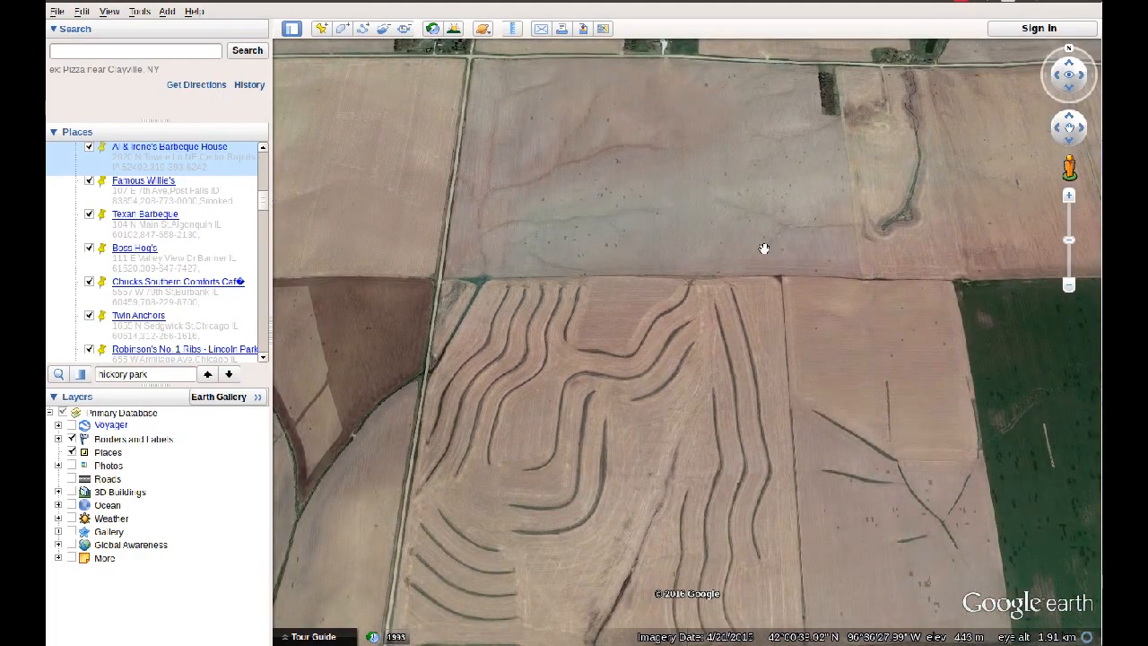
drag(884, 238, 586, 310)
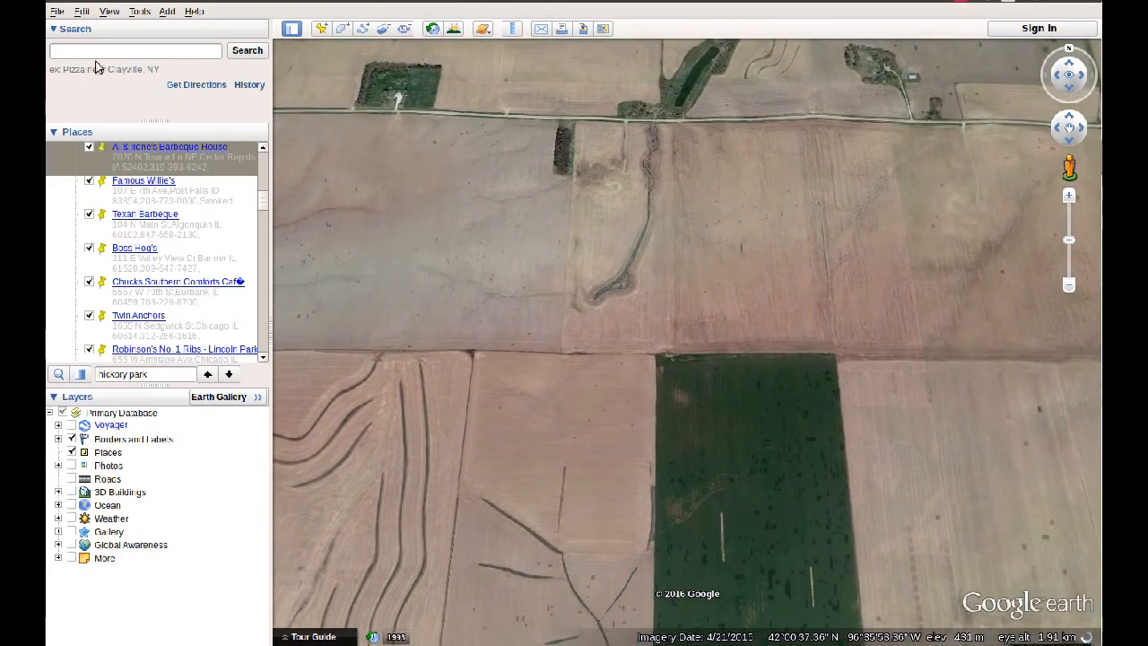
click(140, 56)
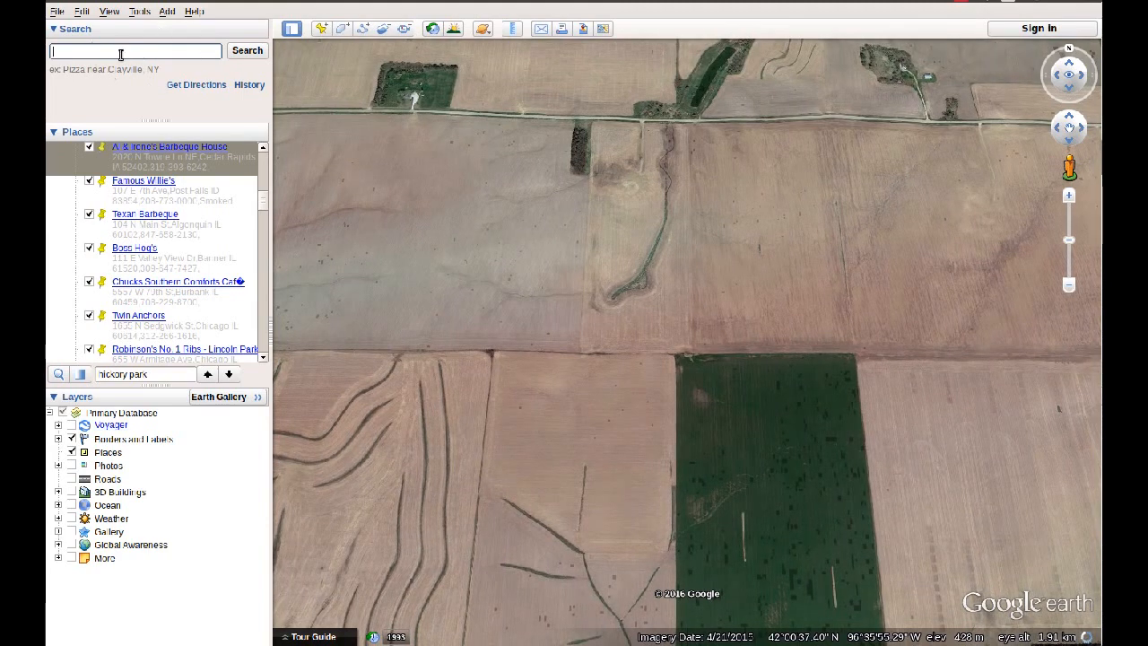
text(2152 Poquonock Avenue, Windsor, CT)
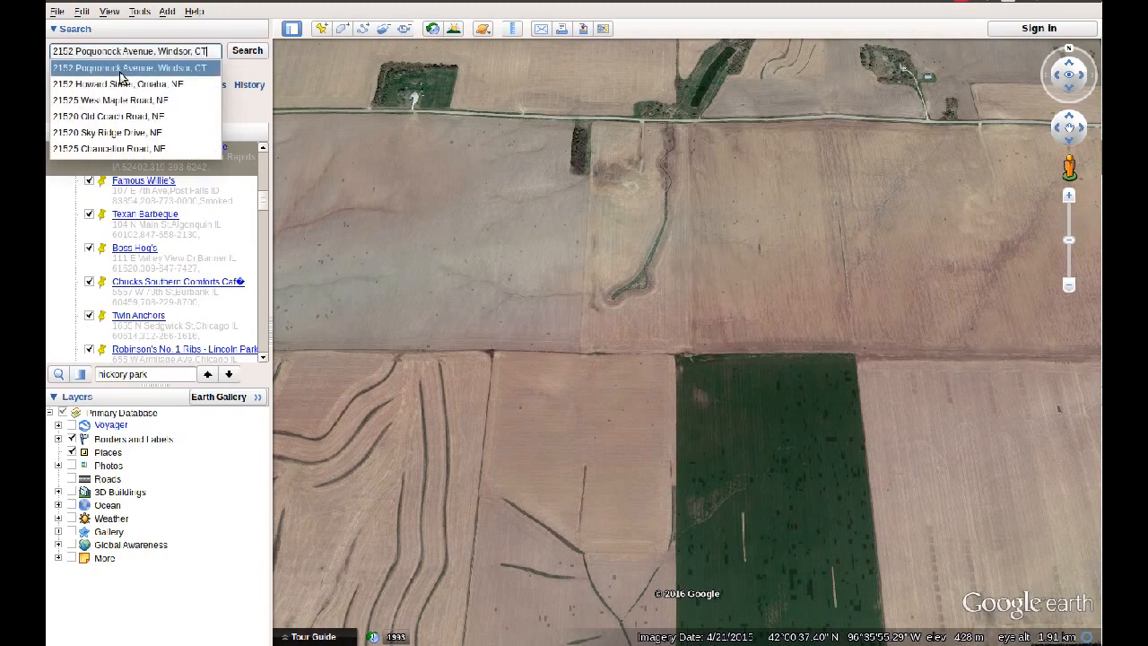
click(123, 70)
click(242, 54)
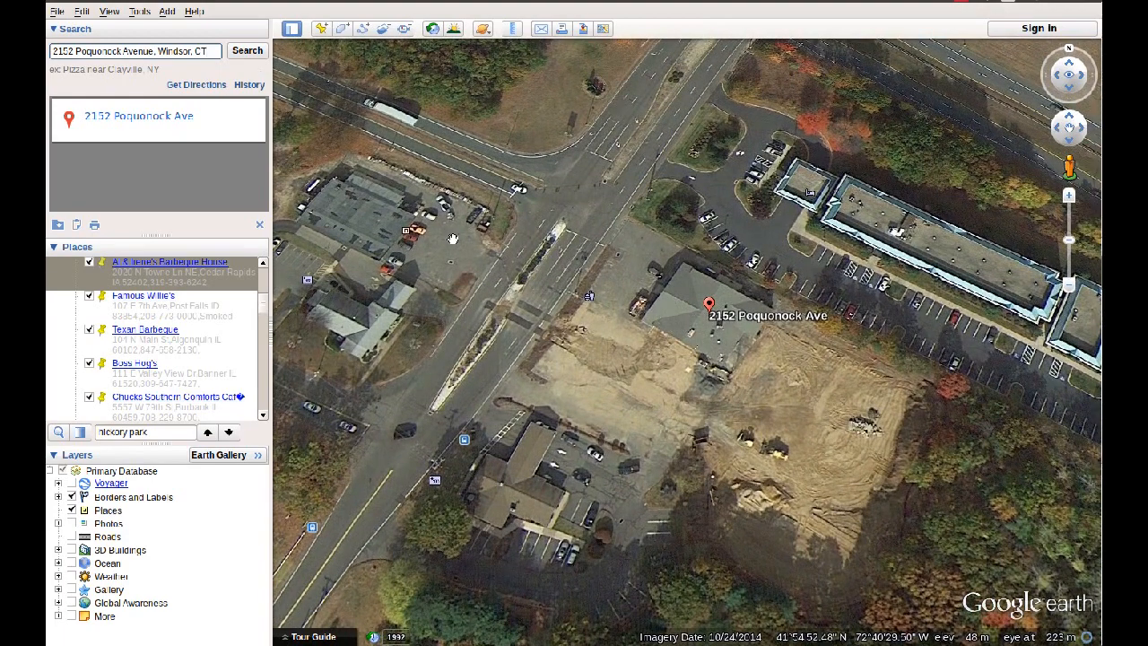
Step: Add a new placemark at the found location and name it "Bear's BBQ"
click(166, 11)
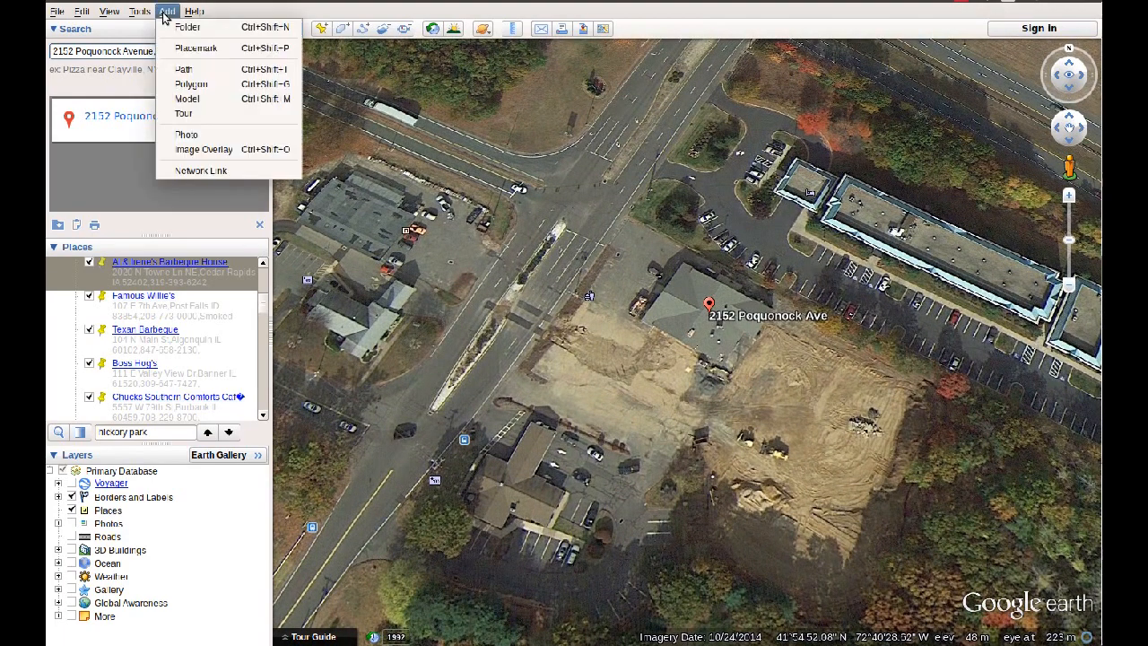
click(179, 43)
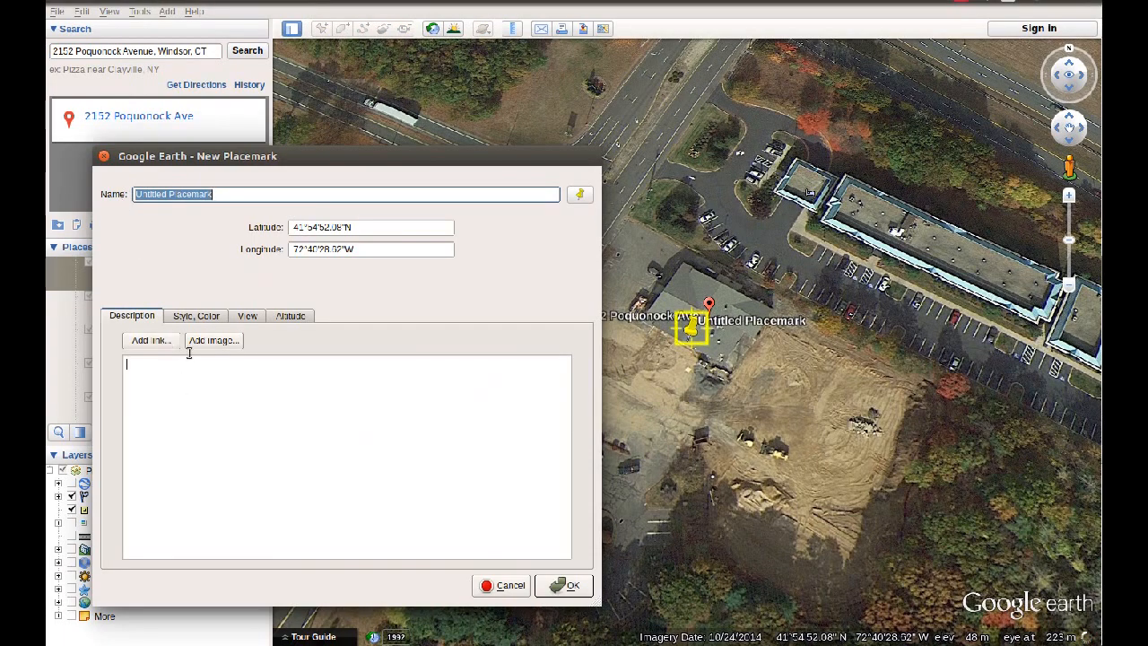
text(Be)
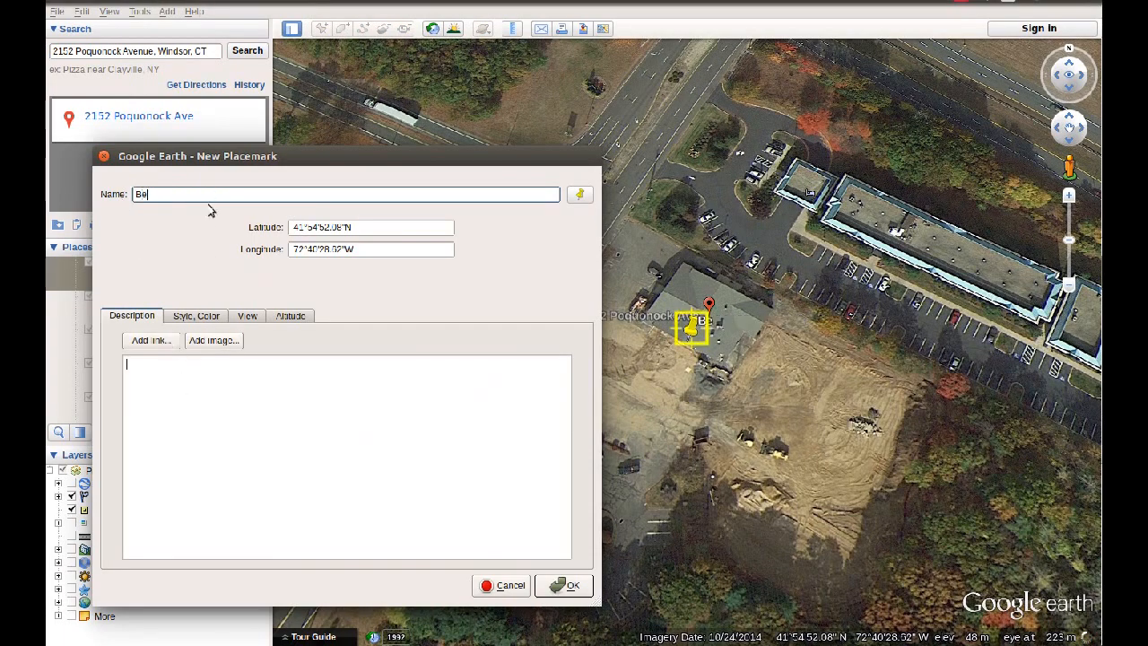
text(ar's BBQ)
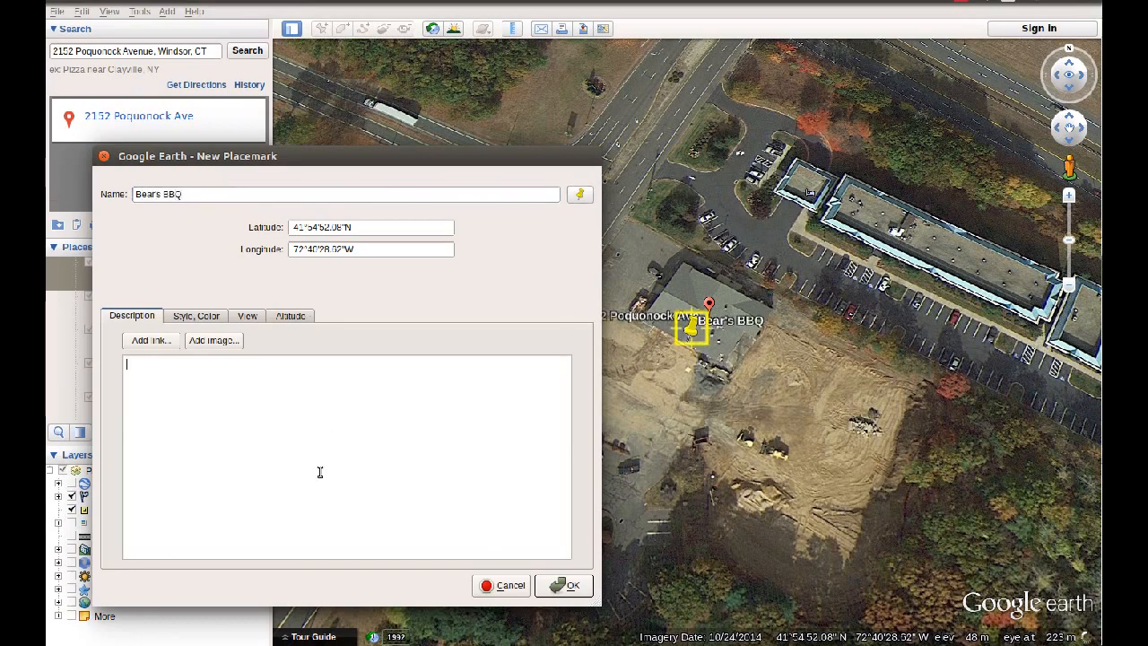
text(2152)
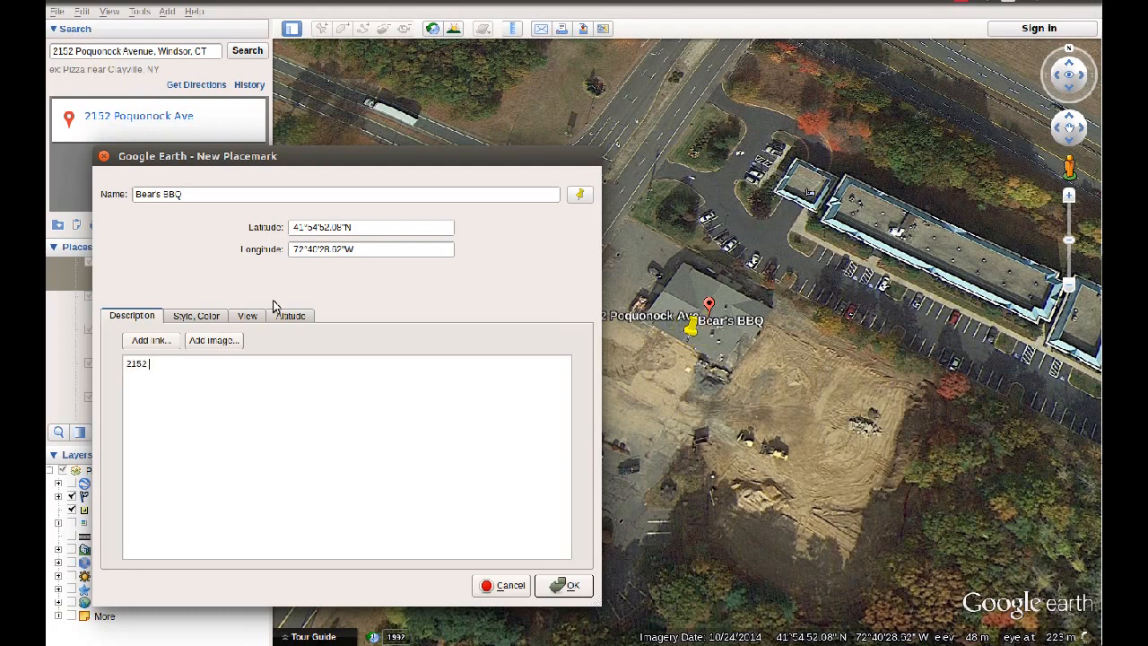
text( Poquonock Ave, S)
Step: Enter the restaurant's full street address, with city and state, as the placemark's description
key(BackSpace)
text(Windsor, CT)
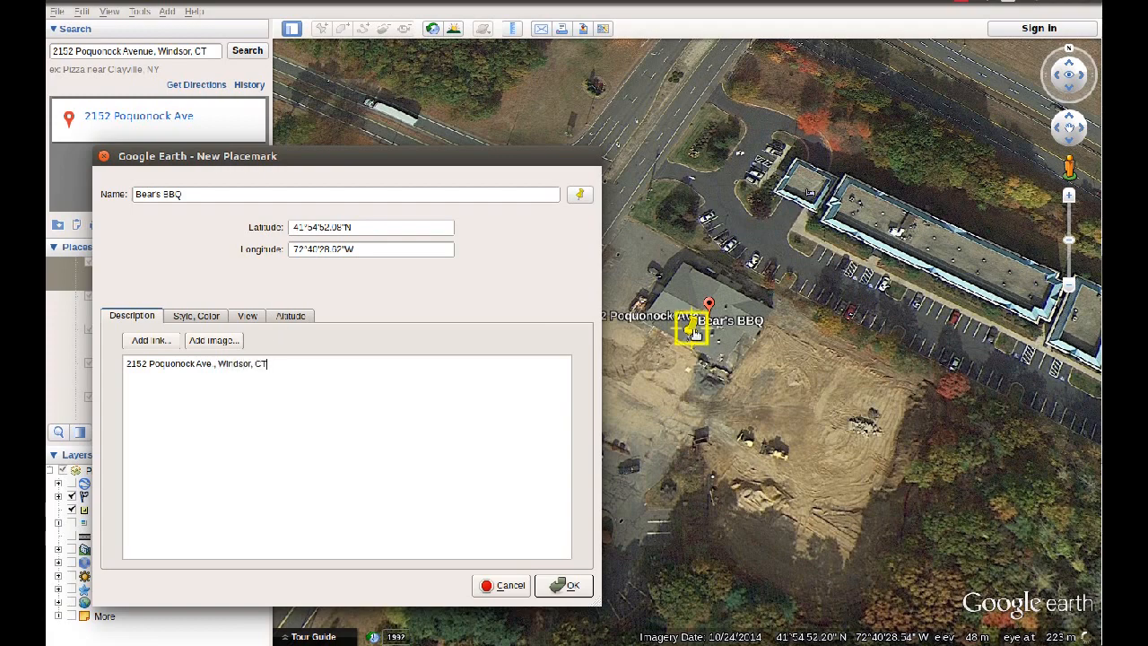
Step: Move the Bear's BBQ pin onto the building's roof, save the placemark, and clear the address search result
mouse_move(695, 332)
mouse_down()
mouse_move(744, 334)
mouse_move(705, 272)
mouse_move(722, 313)
mouse_move(840, 175)
mouse_move(859, 206)
mouse_move(862, 192)
mouse_move(729, 251)
mouse_move(696, 296)
mouse_move(706, 313)
mouse_move(695, 311)
mouse_up()
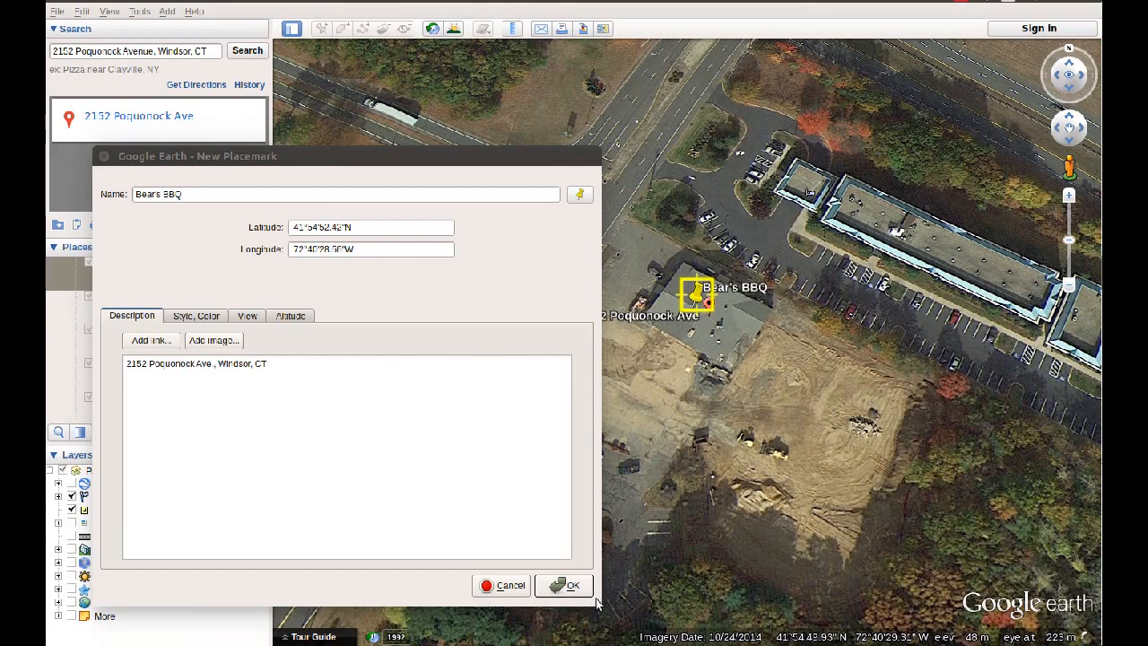
click(567, 584)
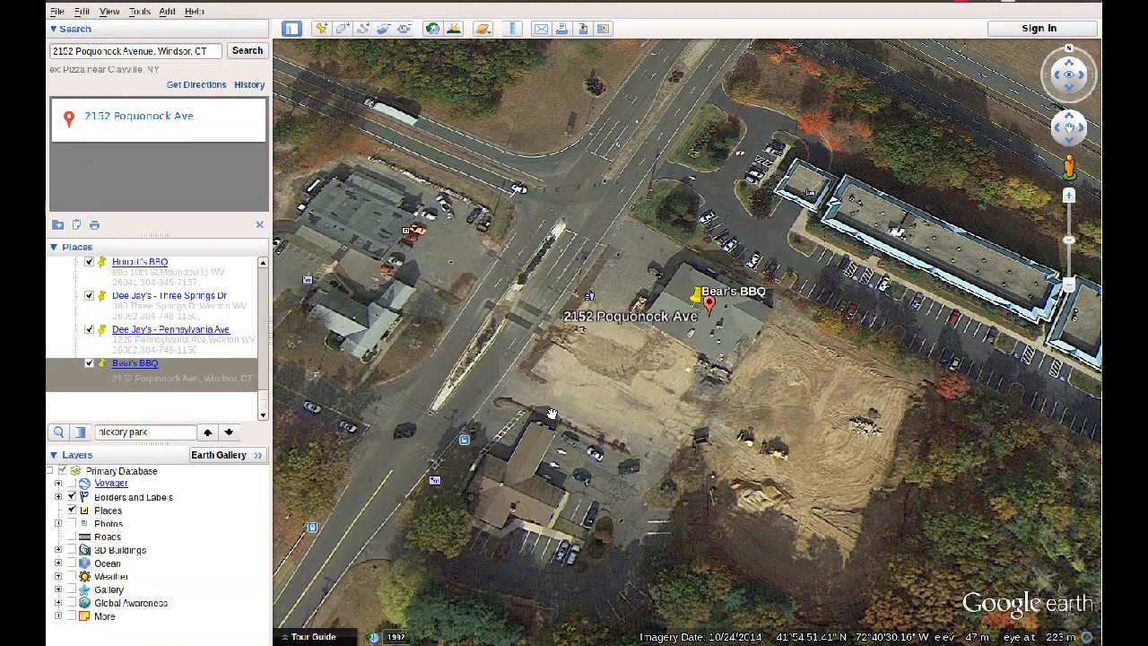
scroll(552, 413, down, 5)
scroll(552, 413, down, 5)
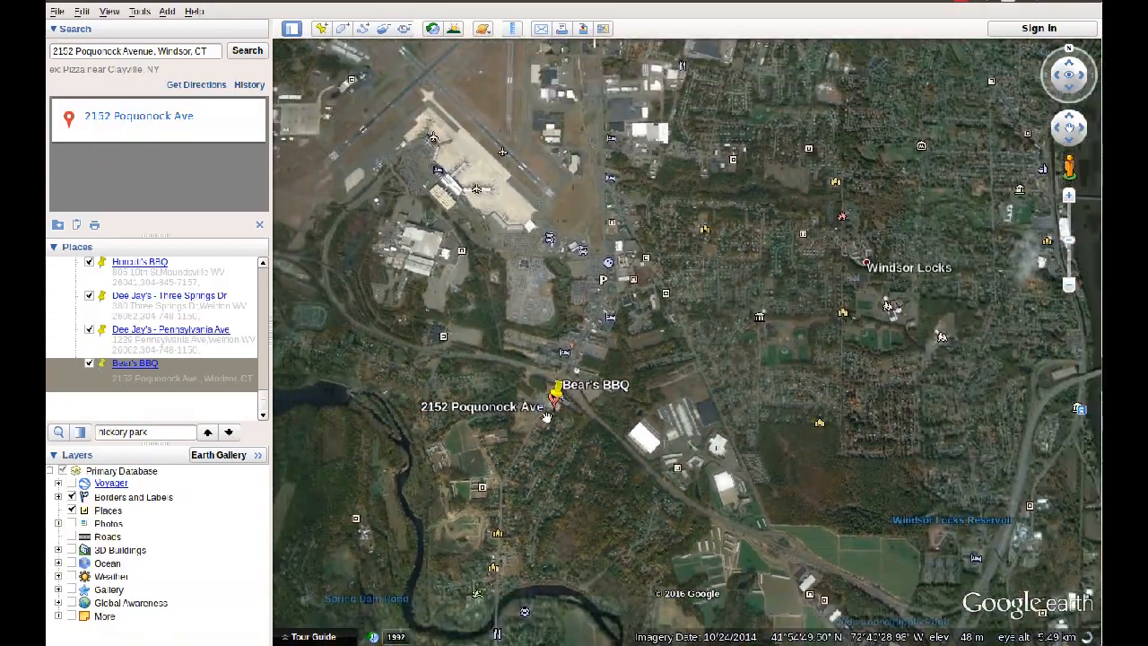
click(259, 225)
Step: Save the whole edited bbq.kml collection as a new file named "bbq new.kml" in the home folder
drag(261, 353, 255, 165)
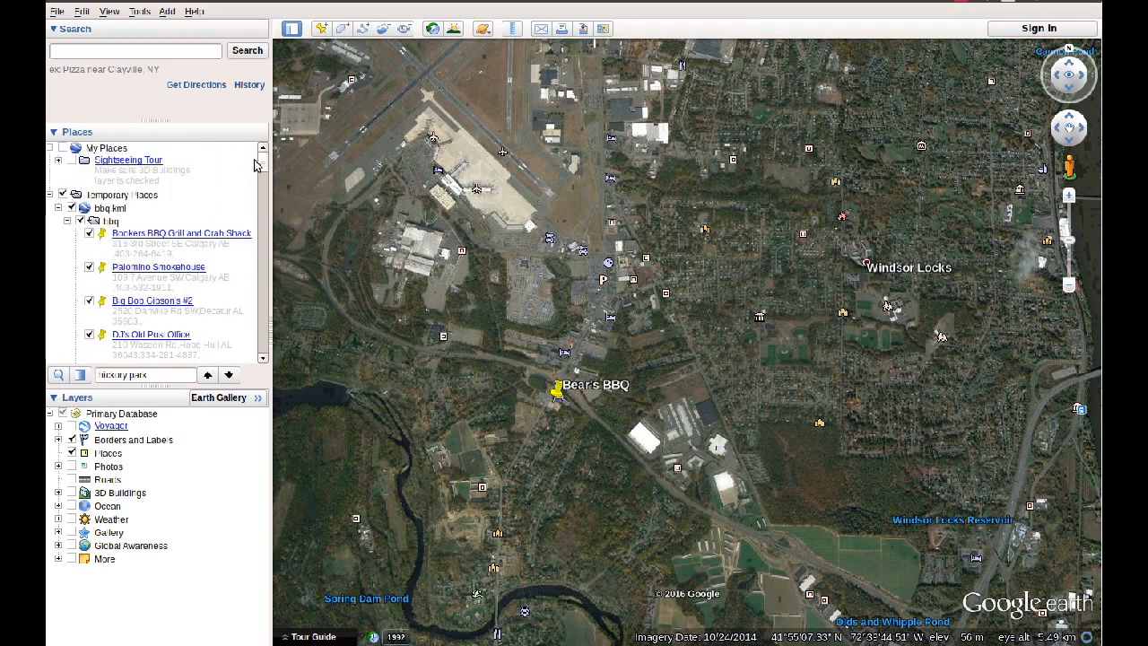
click(98, 210)
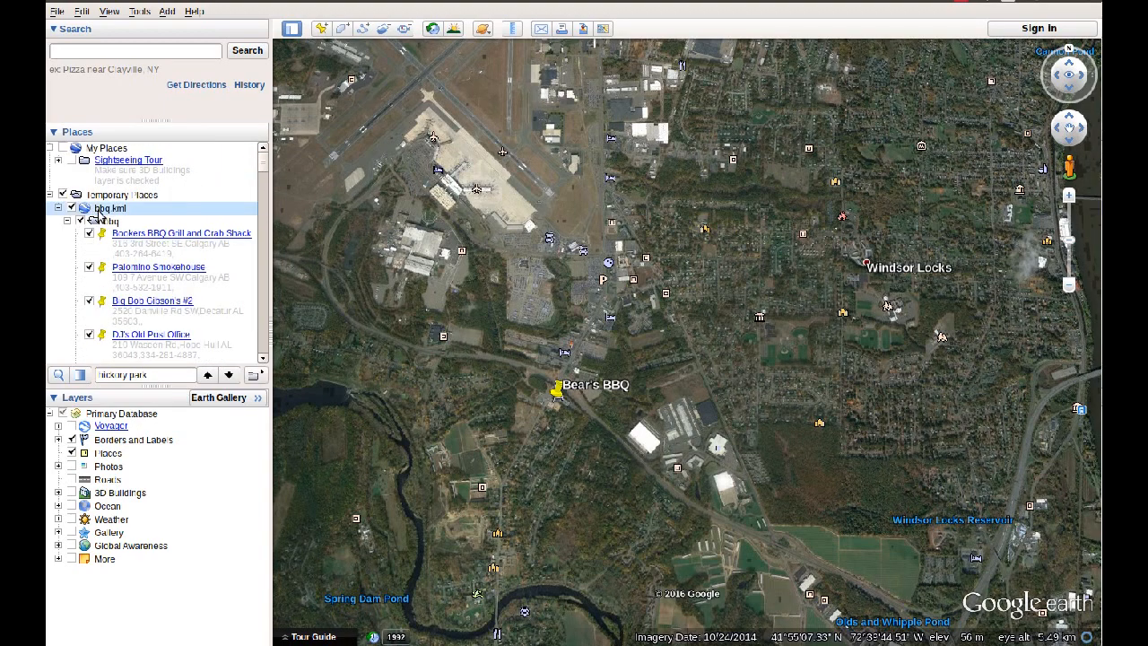
click(58, 209)
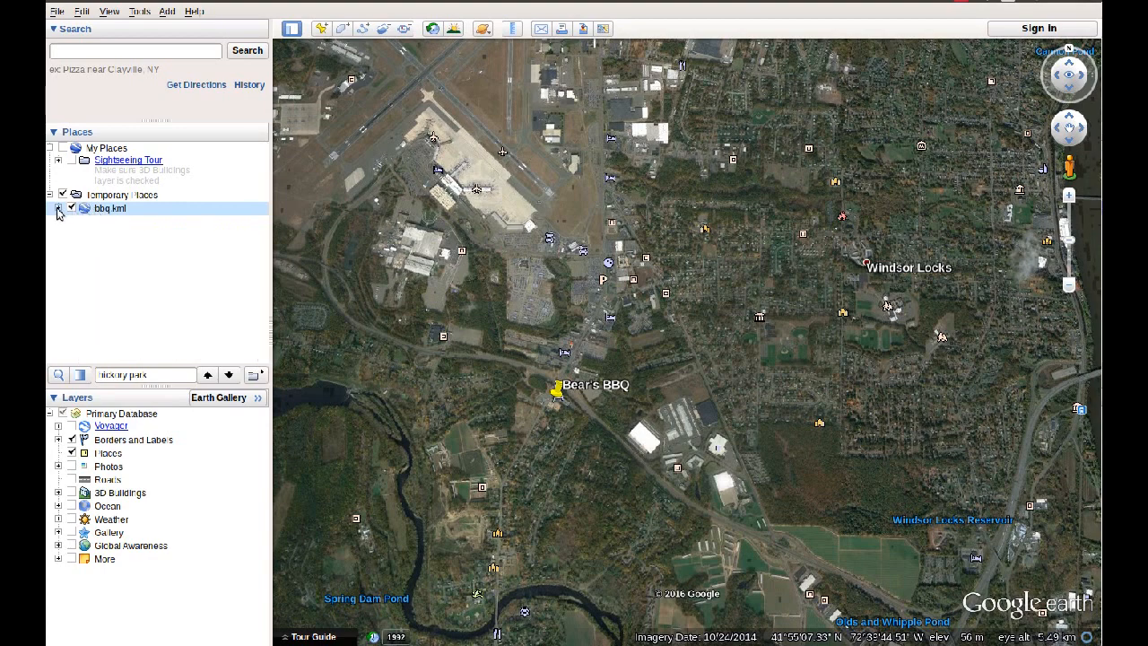
click(58, 209)
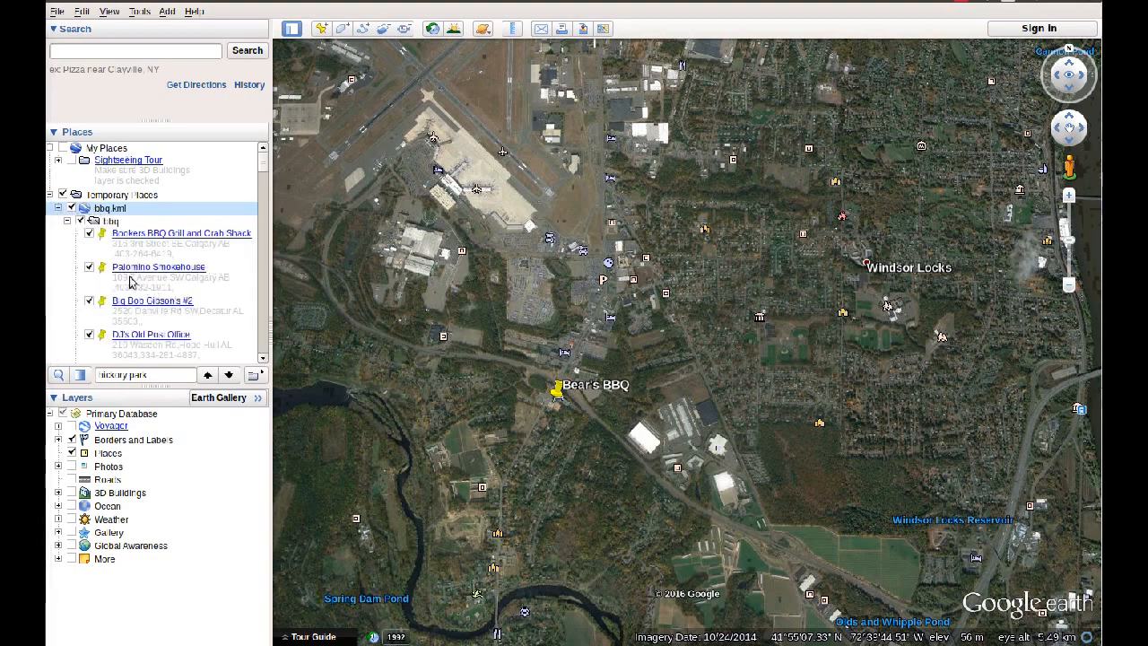
right_click(117, 216)
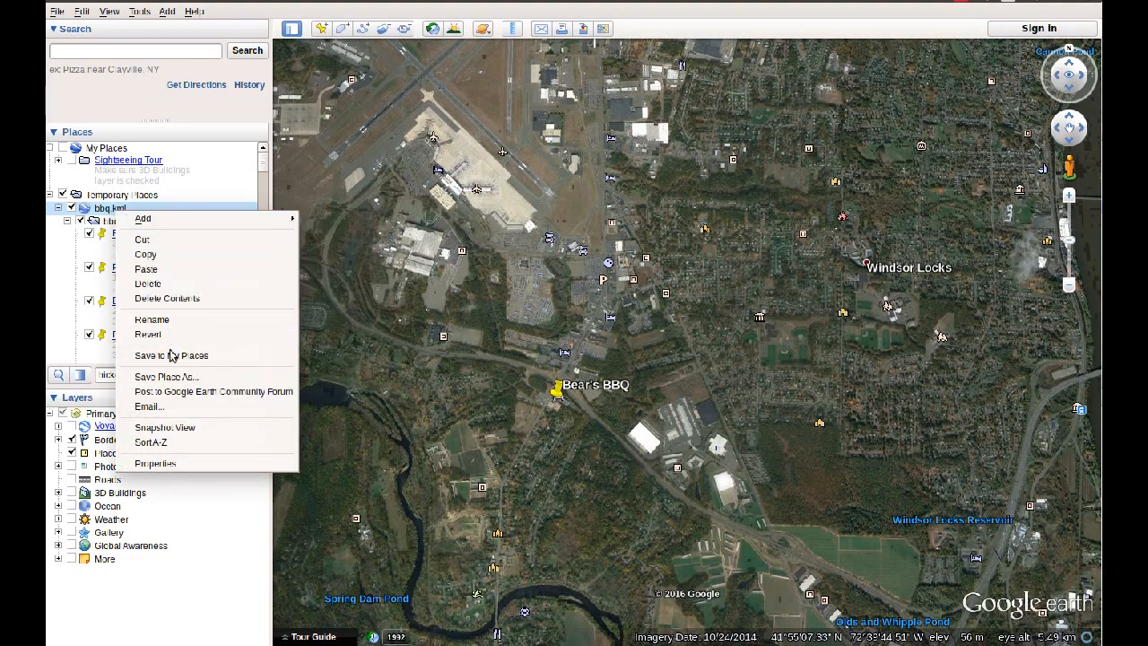
click(178, 376)
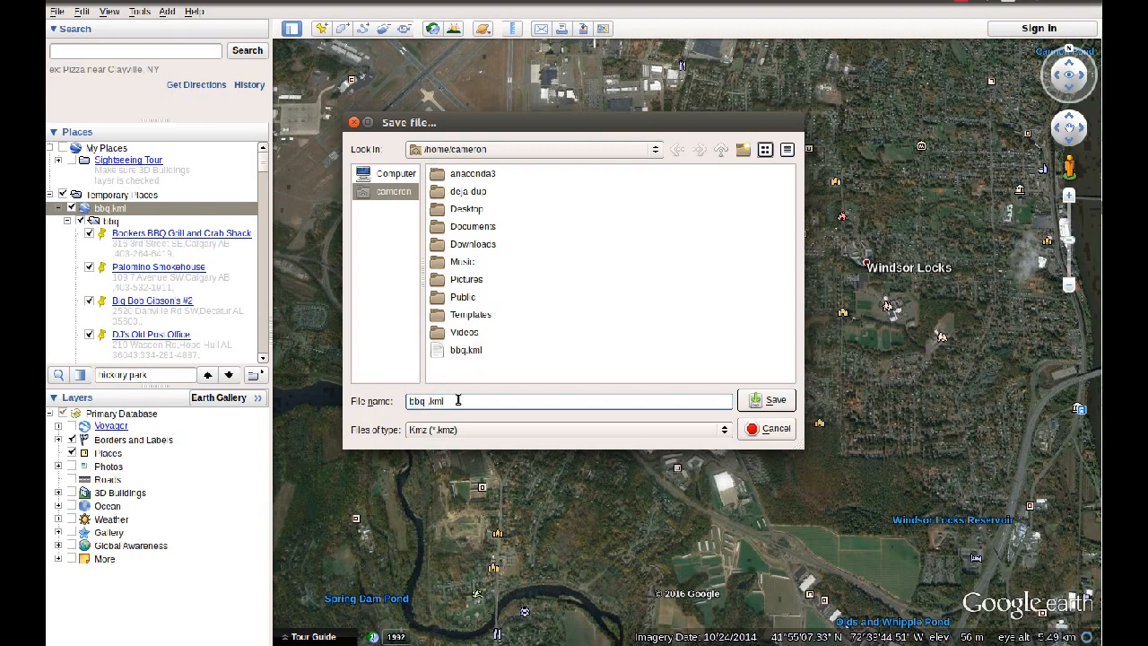
click(769, 400)
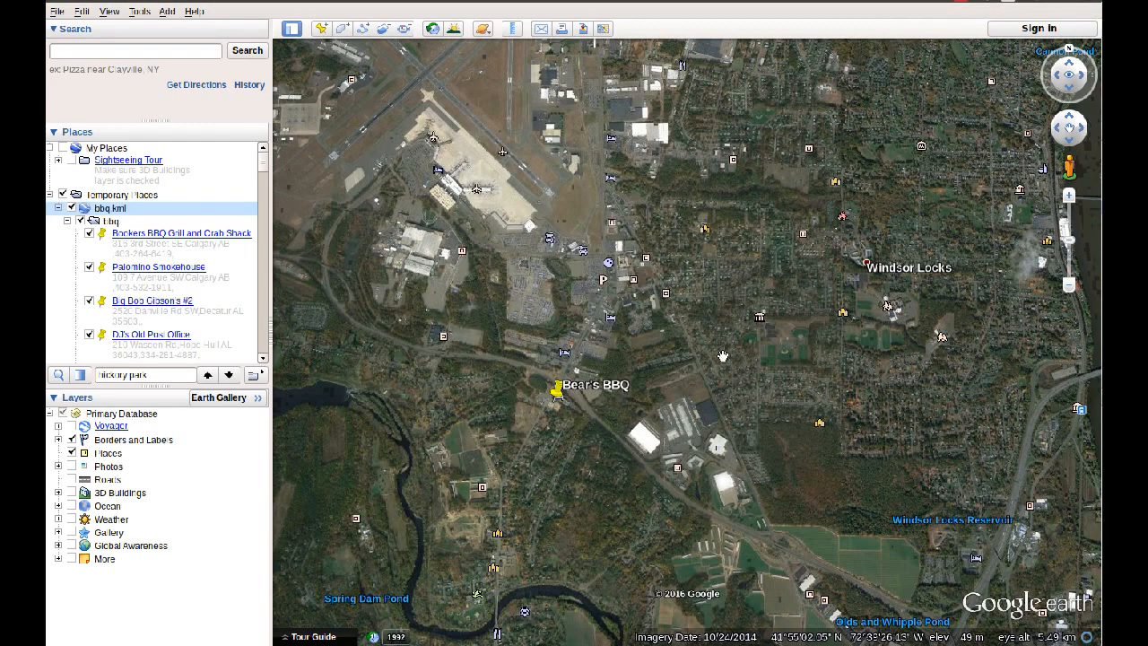